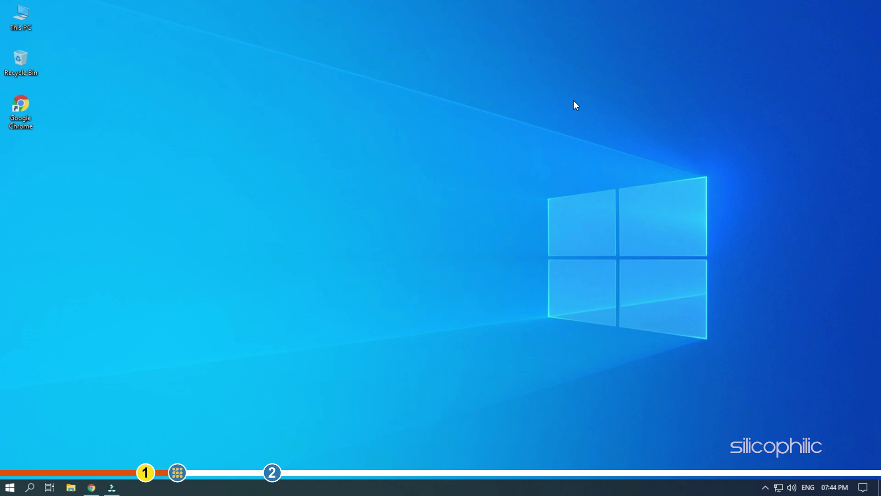
Launch services.msc from the Run dialog
{"action": "key", "text": "super+r"}
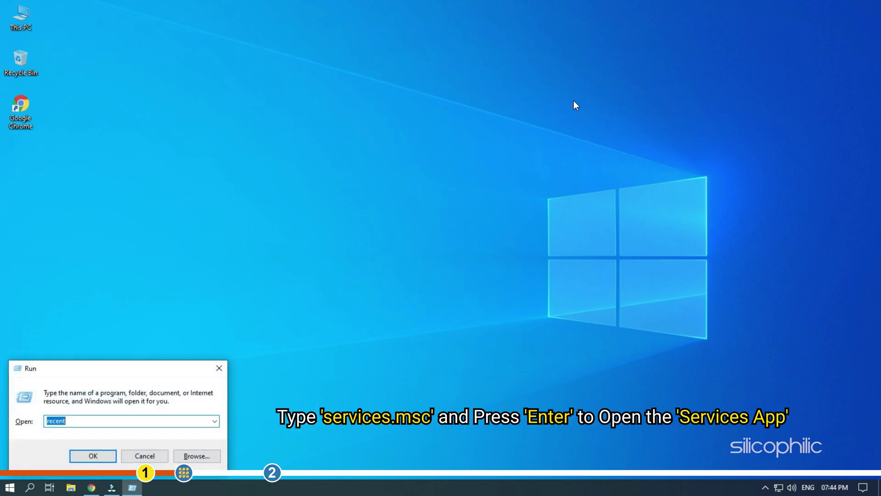
{"action": "type", "text": "services.m"}
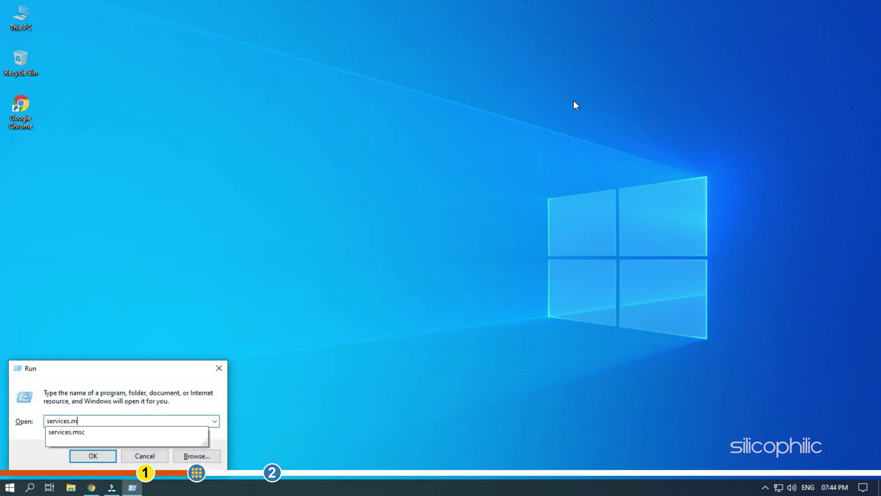
{"action": "type", "text": "sc"}
{"action": "key", "text": "Return"}
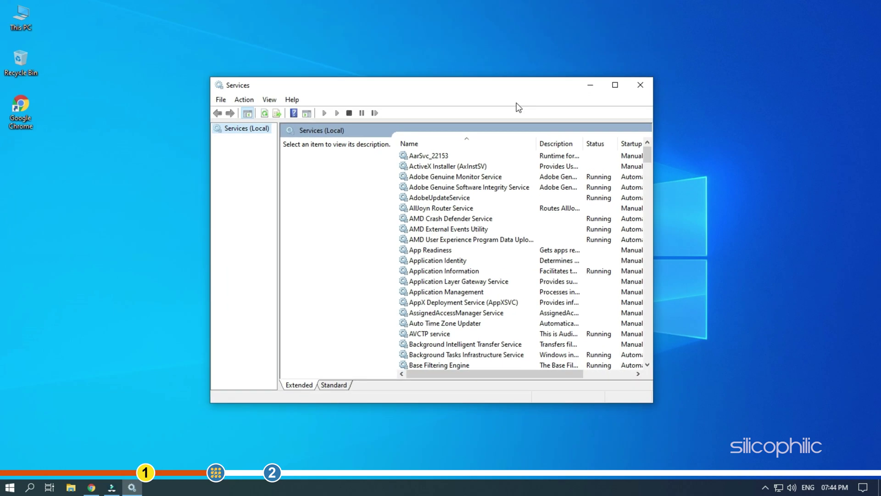
{"action": "left_click_drag", "start_coordinate": [653, 244], "coordinate": [726, 245]}
{"action": "left_click_drag", "start_coordinate": [720, 153], "coordinate": [720, 180]}
Confirm Task Scheduler's service status is Running, then close Services
{"action": "left_click", "coordinate": [468, 208]}
{"action": "key", "text": "t"}
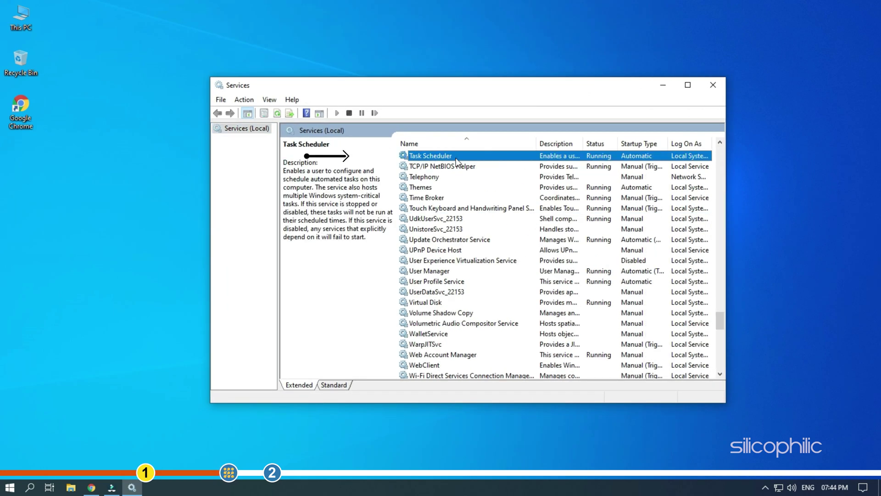
{"action": "double_click", "coordinate": [457, 156]}
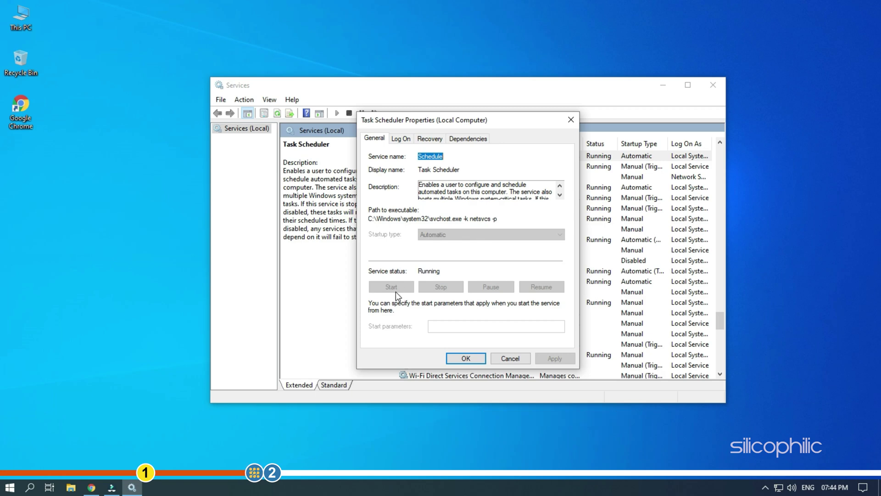
{"action": "left_click", "coordinate": [466, 357]}
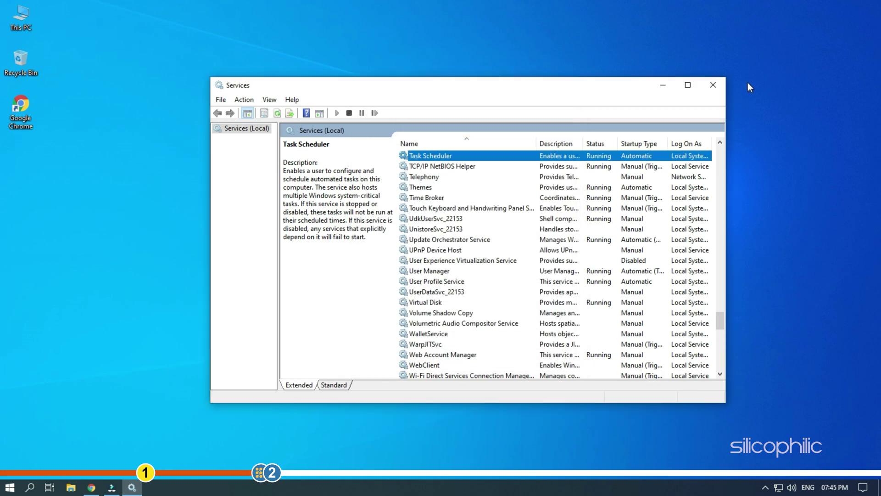
{"action": "left_click", "coordinate": [714, 85]}
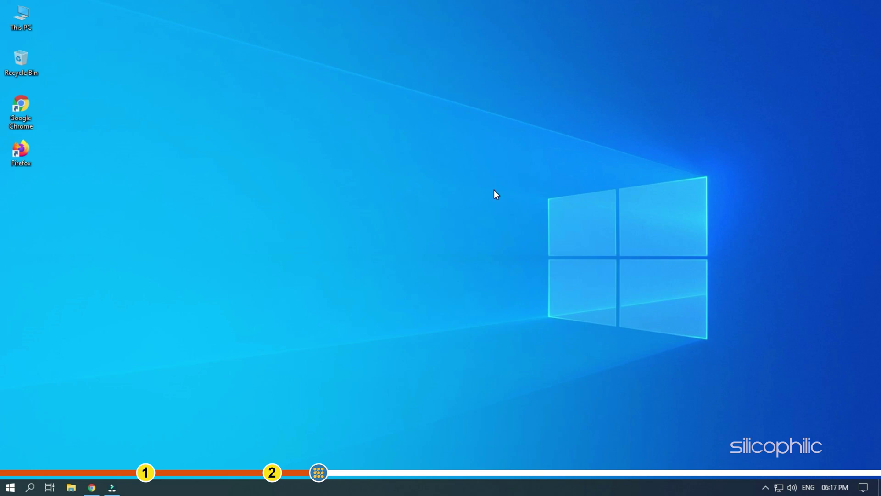
Start cmd from Windows Search as administrator, approving the UAC prompt
{"action": "left_click", "coordinate": [31, 487]}
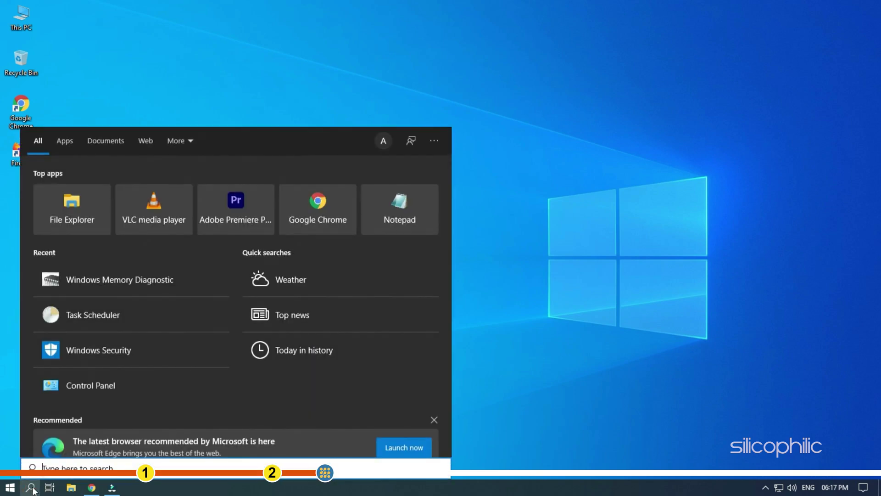
{"action": "type", "text": "cm"}
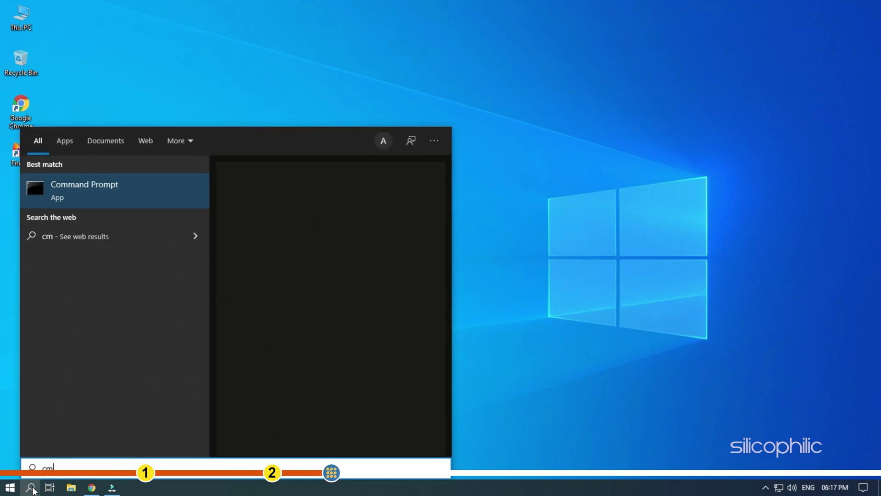
{"action": "type", "text": "d"}
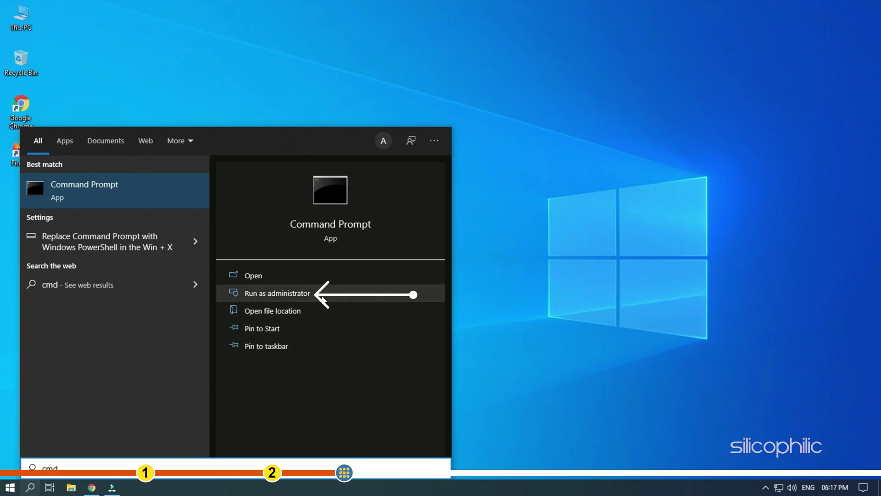
{"action": "left_click", "coordinate": [278, 293]}
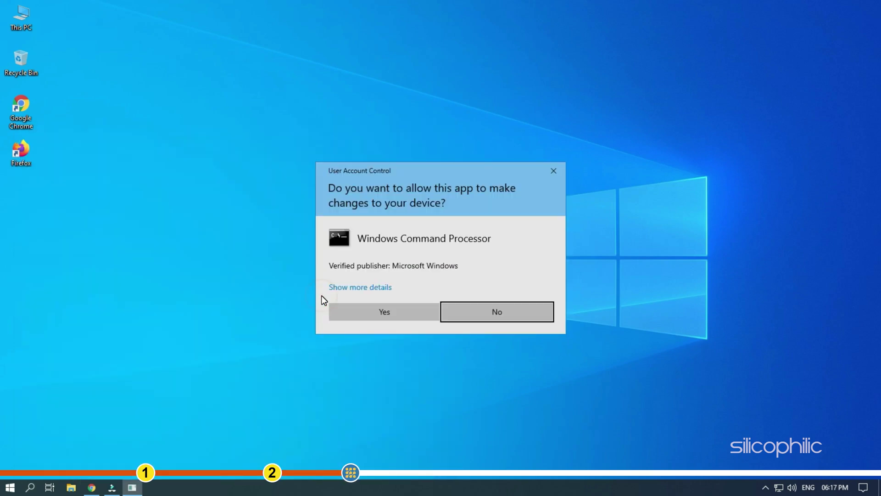
{"action": "left_click", "coordinate": [391, 315]}
Run sfc /scannow until it reports no integrity violations, then exit Command Prompt
{"action": "left_click_drag", "start_coordinate": [420, 124], "coordinate": [492, 33]}
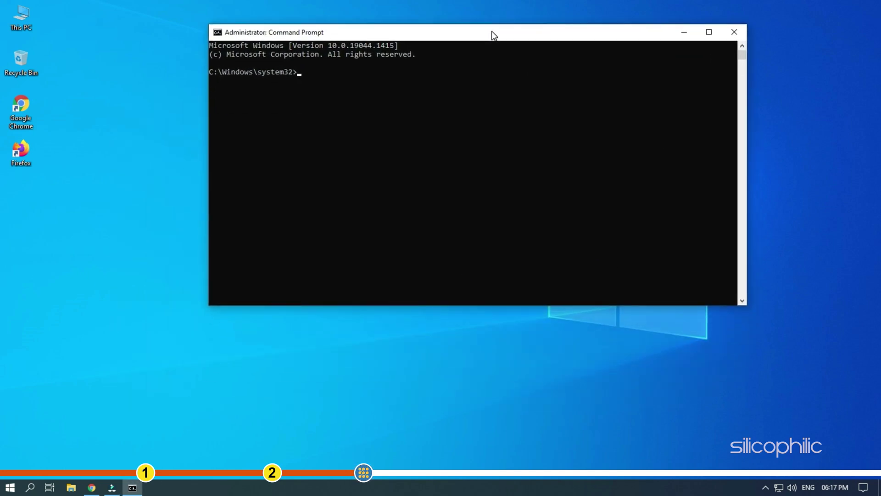
{"action": "left_click", "coordinate": [455, 38]}
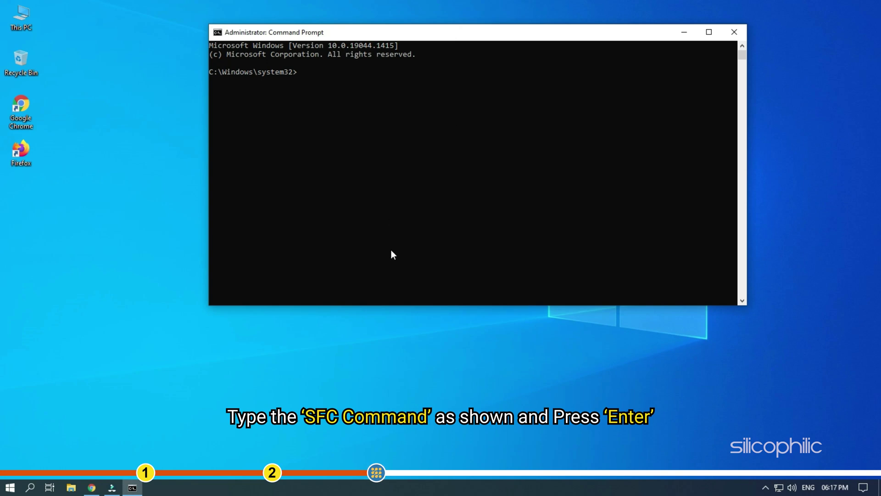
{"action": "type", "text": "sfc "}
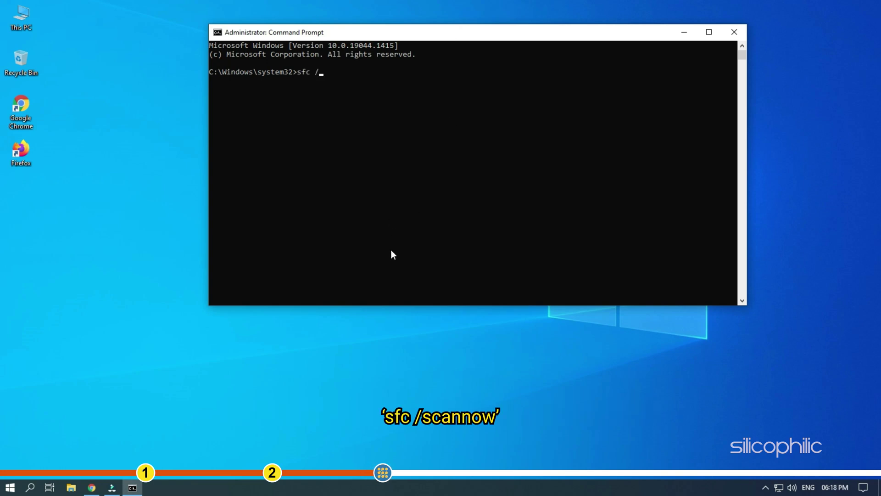
{"action": "type", "text": "/scannow"}
{"action": "key", "text": "Return"}
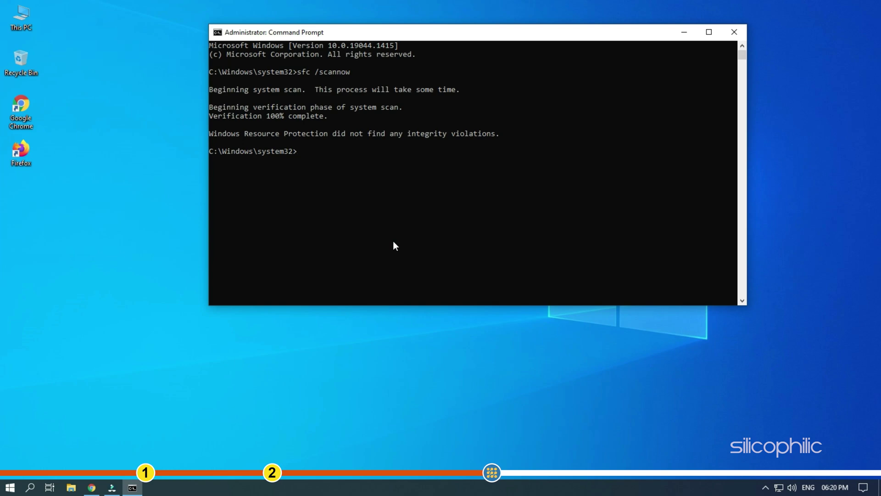
{"action": "type", "text": "Exit"}
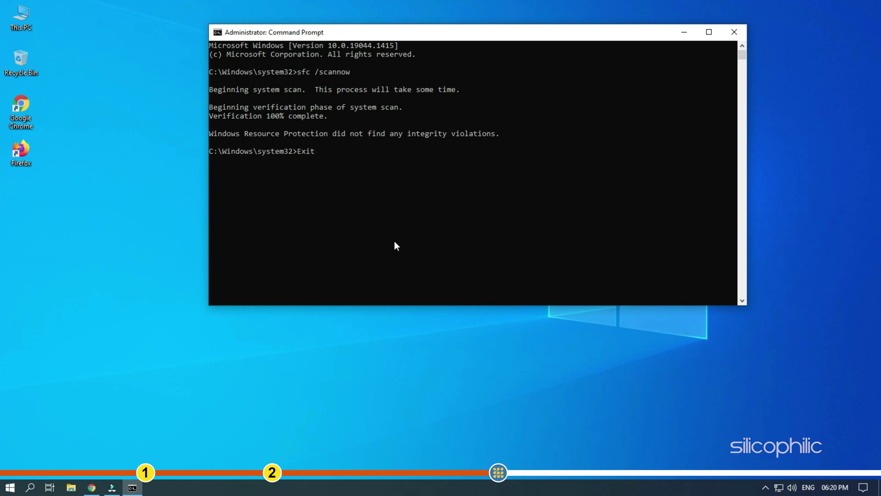
{"action": "key", "text": "Return"}
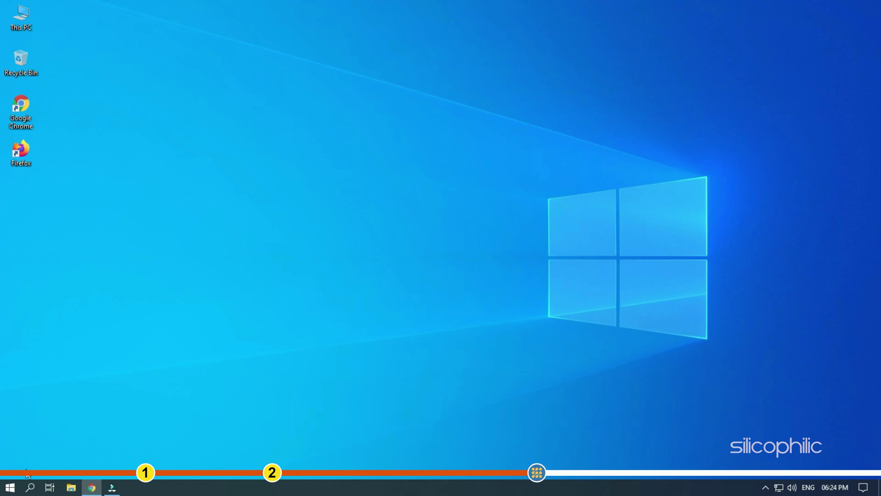
Start another cmd window as administrator from Windows Search, confirming UAC
{"action": "left_click", "coordinate": [28, 489]}
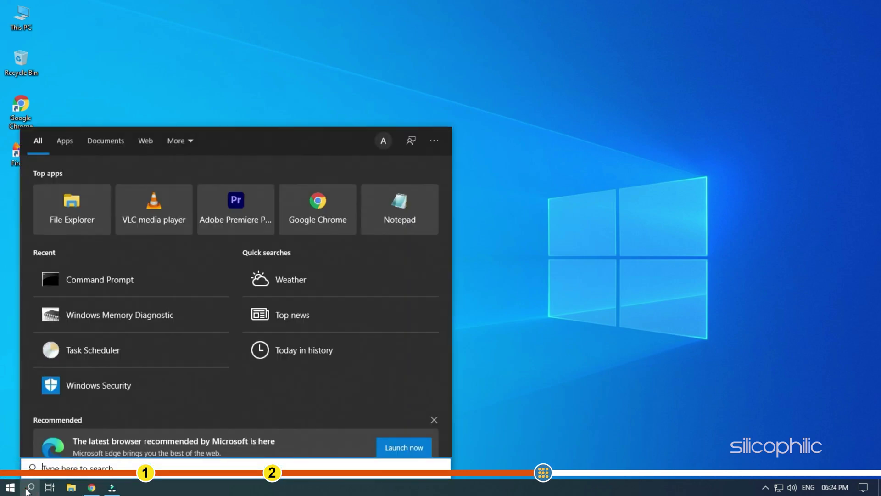
{"action": "type", "text": "cmd"}
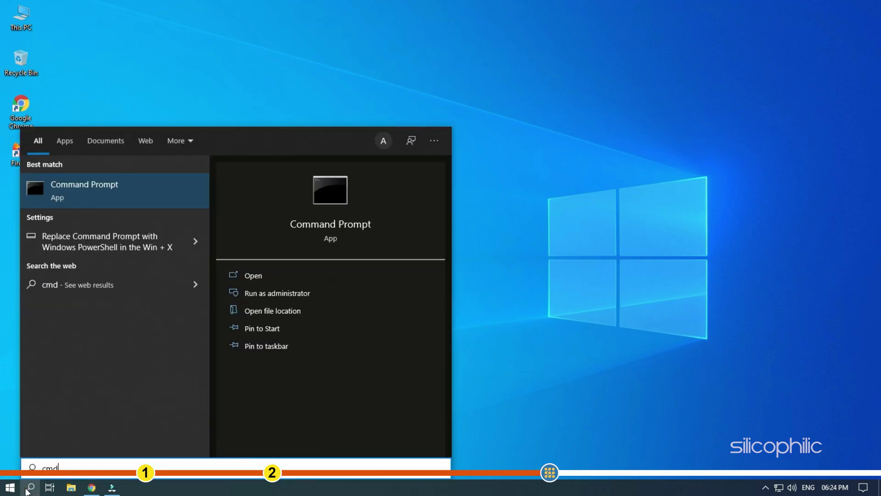
{"action": "left_click", "coordinate": [316, 292]}
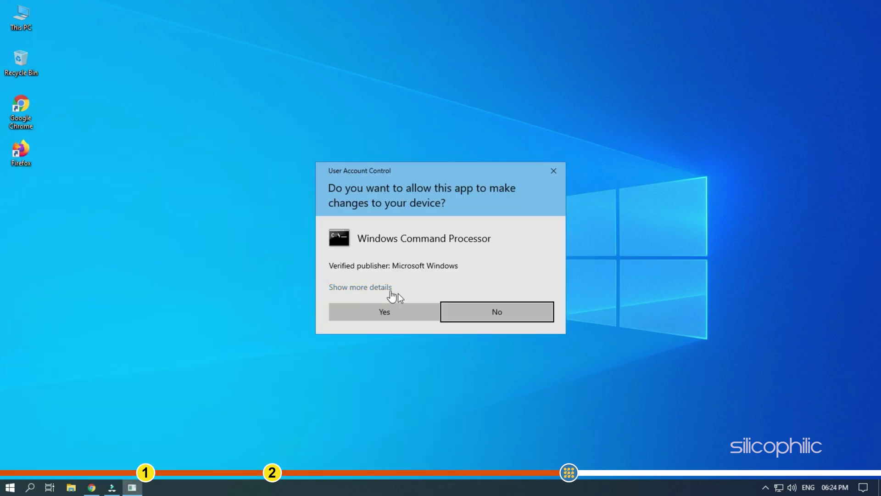
{"action": "left_click", "coordinate": [398, 313]}
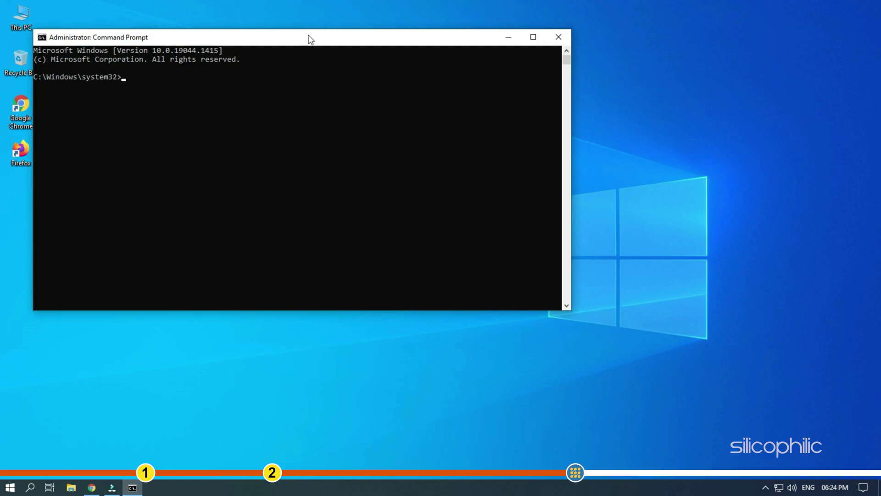
Run DISM.exe /Online /Cleanup-image /Restorehealth to success, then enter the /Source /LimitAccess command
{"action": "left_click_drag", "start_coordinate": [307, 39], "coordinate": [480, 22]}
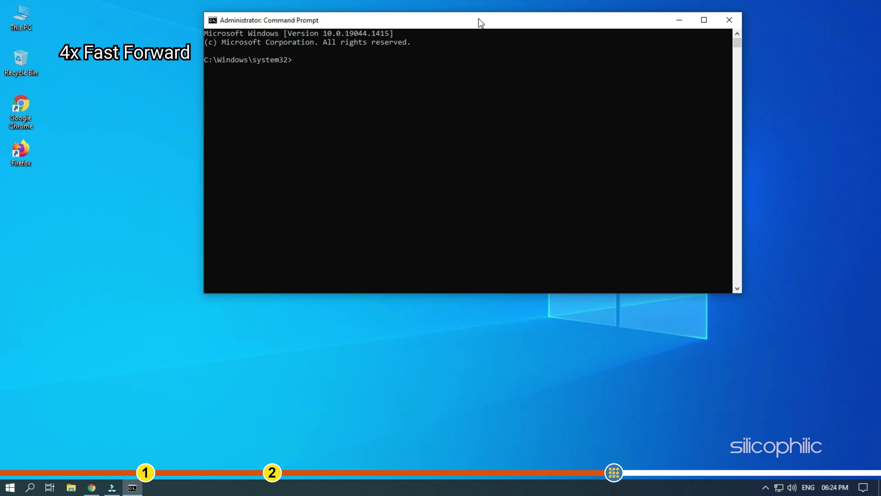
{"action": "type", "text": "DISM.exe /Online /Cleanup-image /Restorehealth"}
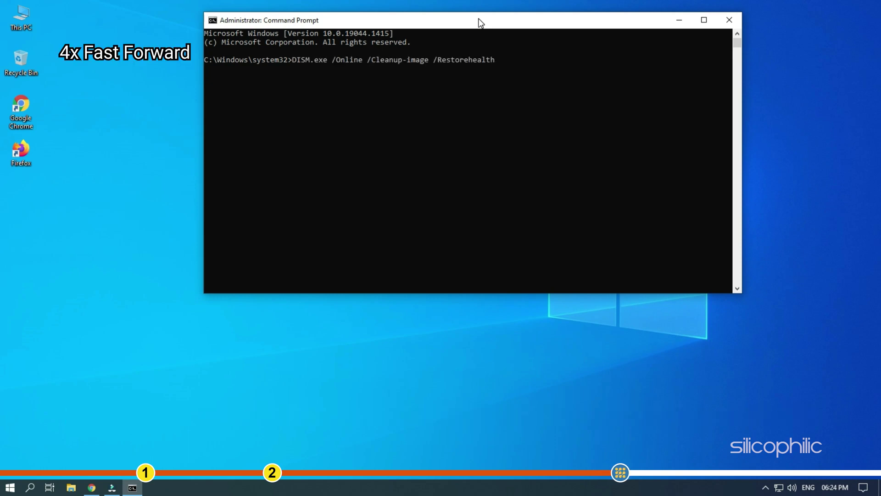
{"action": "key", "text": "Return"}
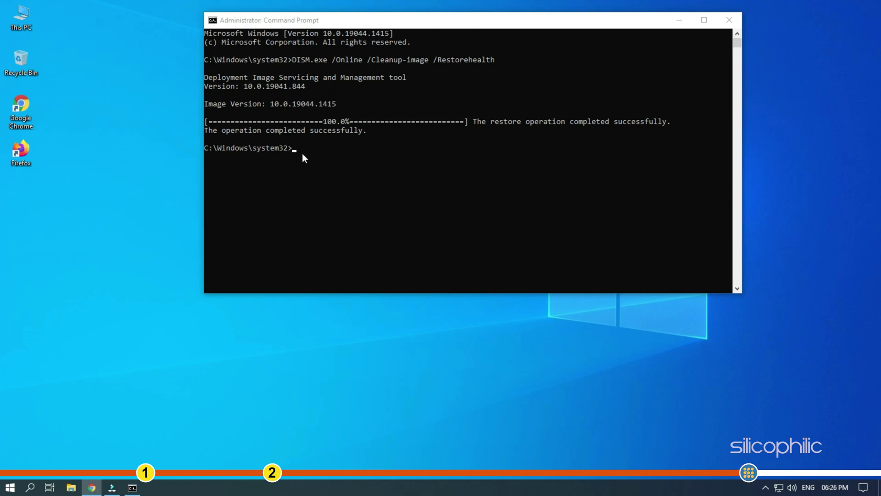
{"action": "left_click", "coordinate": [306, 174]}
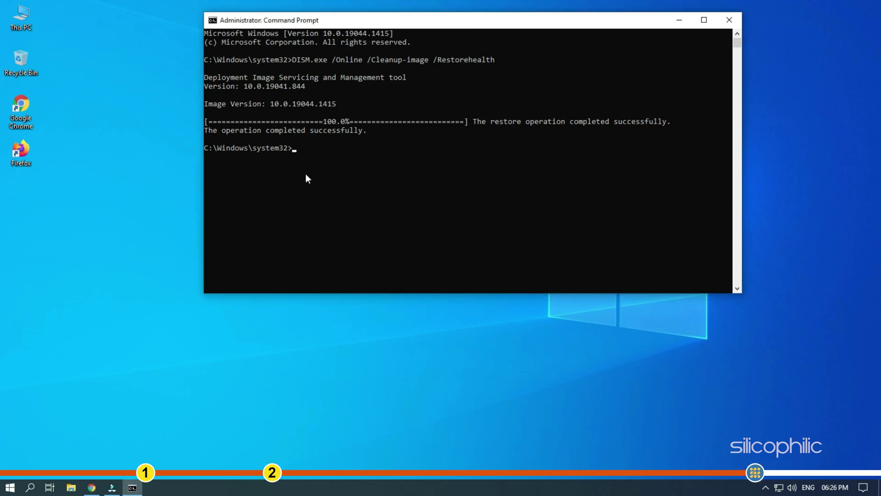
{"action": "type", "text": "DISM.exe /Online /Cleanup-Image /RestoreHealth /Source:C:\\RepairSource\\Windows /LimitAccess"}
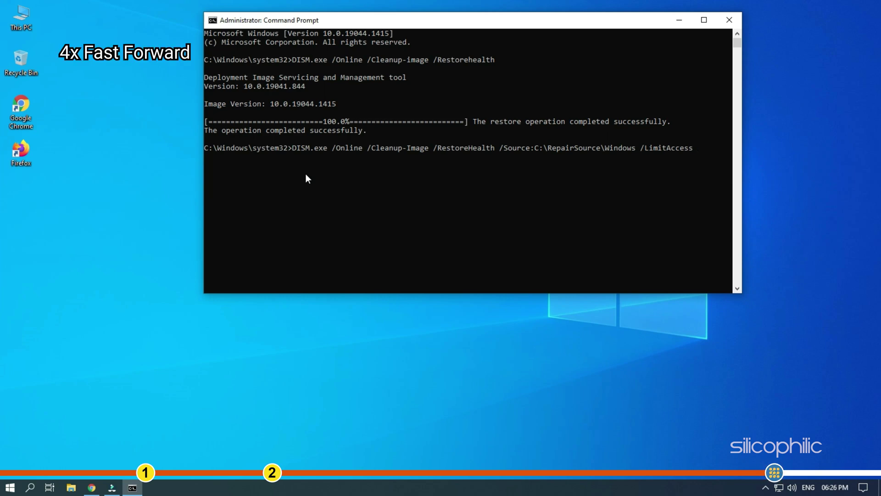
Run the DISM /Source /LimitAccess repair to success, then exit Command Prompt
{"action": "key", "text": "Return"}
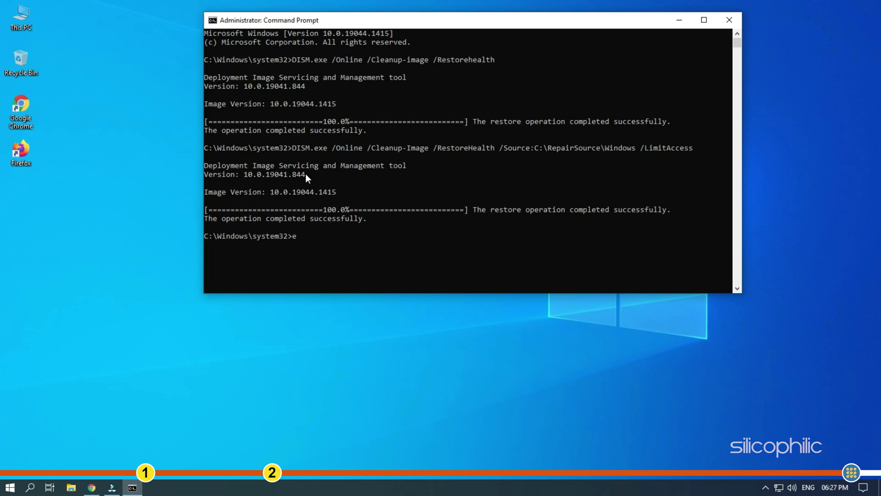
{"action": "type", "text": "exit"}
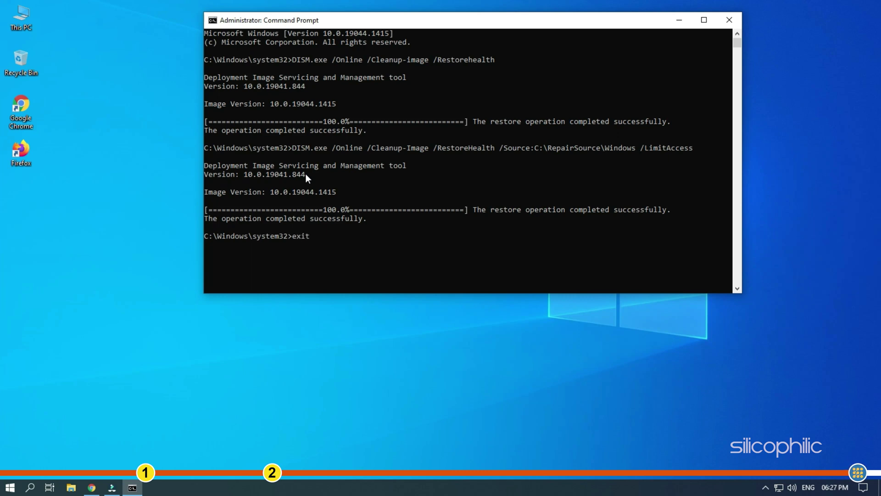
{"action": "key", "text": "Return"}
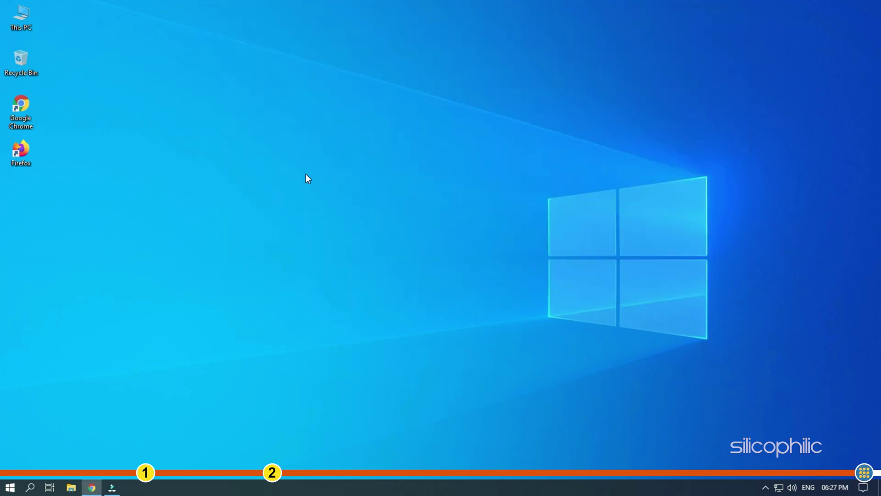